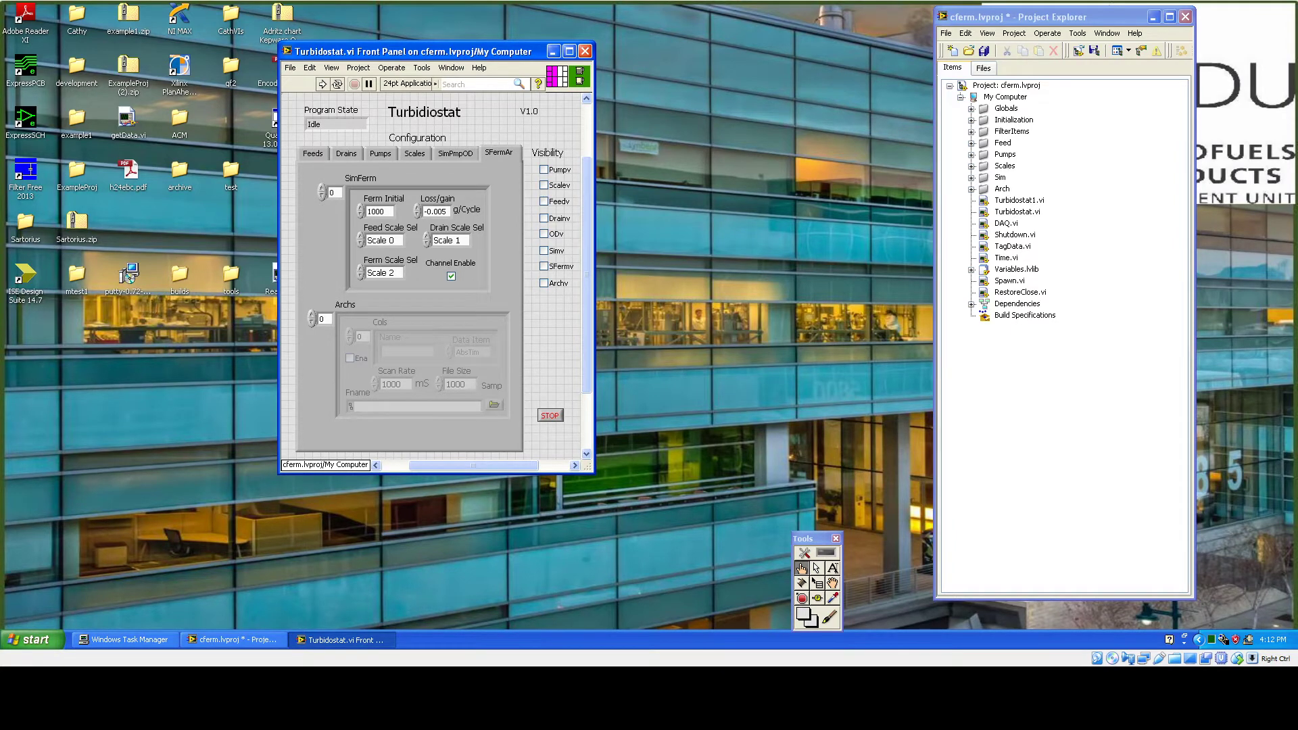
Review the SimPmpOD, Scales, Pumps, Drains and Feeds configuration pages, and return to the SFermAr page.
{"action": "left_click", "coordinate": [458, 155]}
{"action": "left_click", "coordinate": [410, 154]}
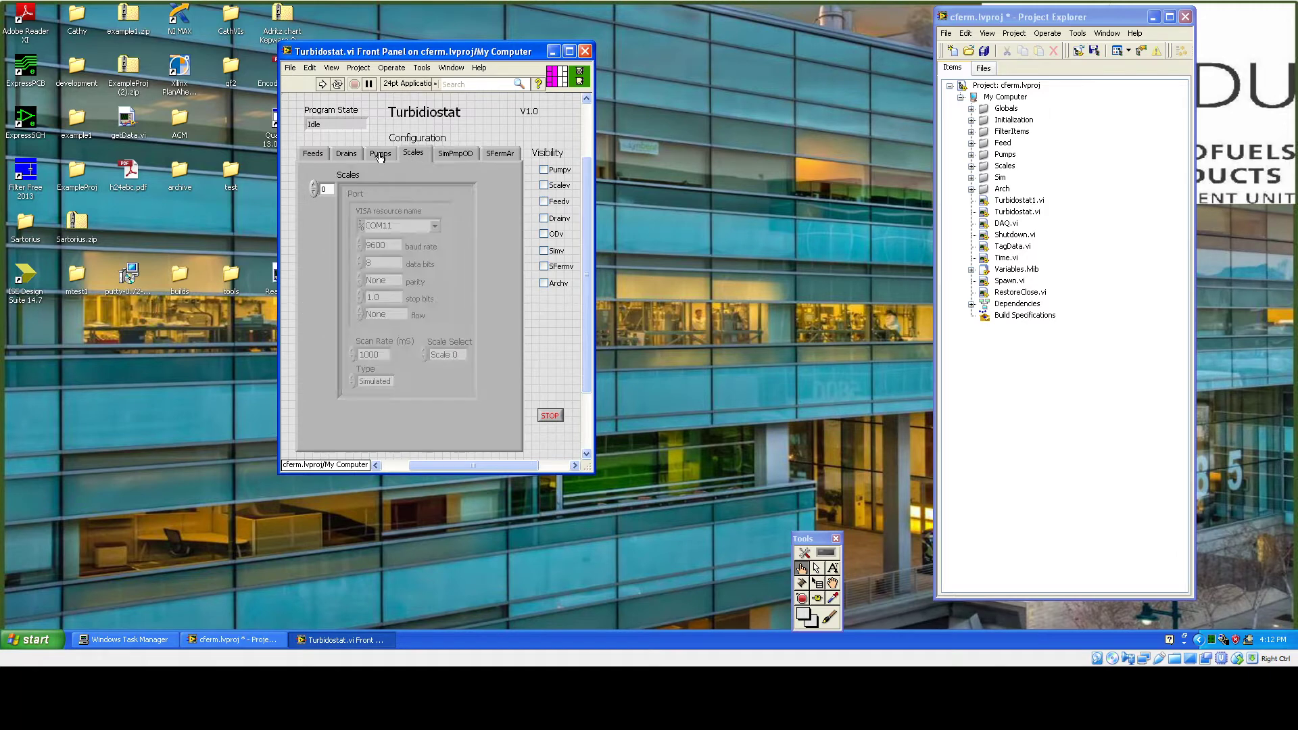
{"action": "left_click", "coordinate": [380, 155]}
{"action": "left_click", "coordinate": [346, 155]}
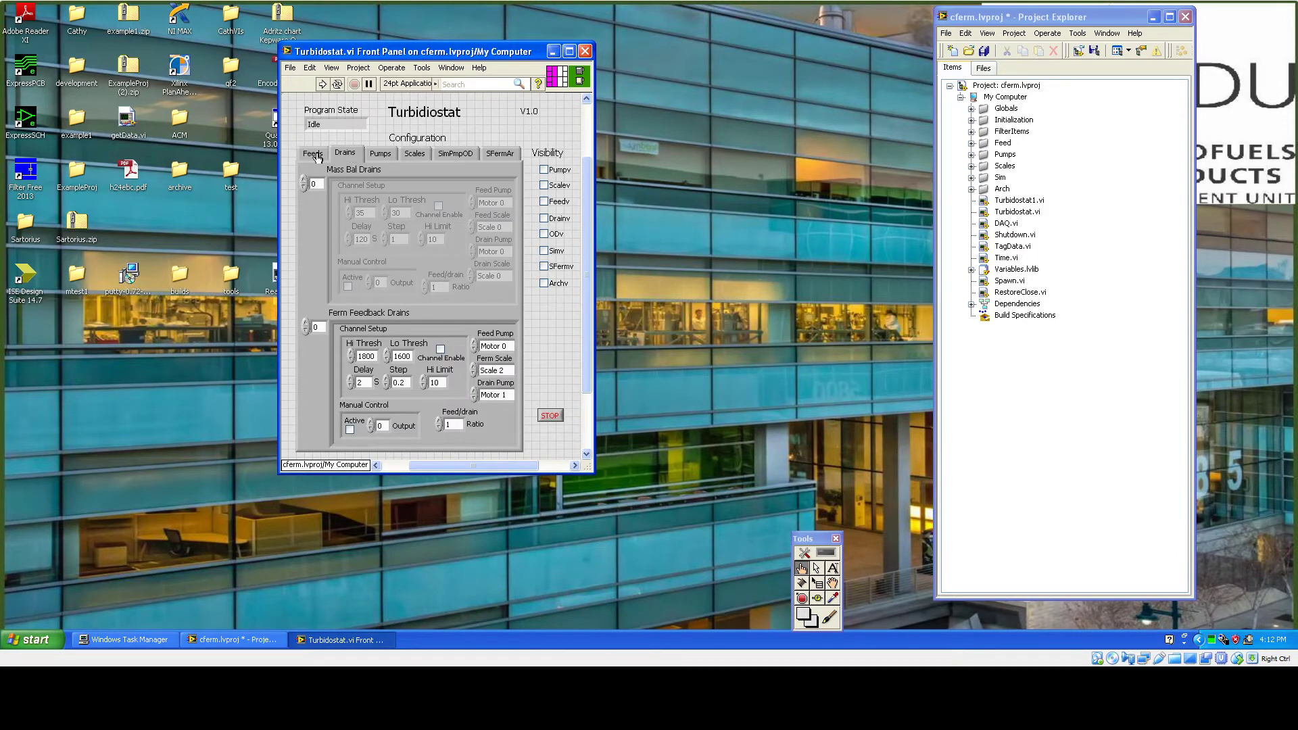
{"action": "left_click", "coordinate": [315, 155]}
{"action": "left_click", "coordinate": [500, 154]}
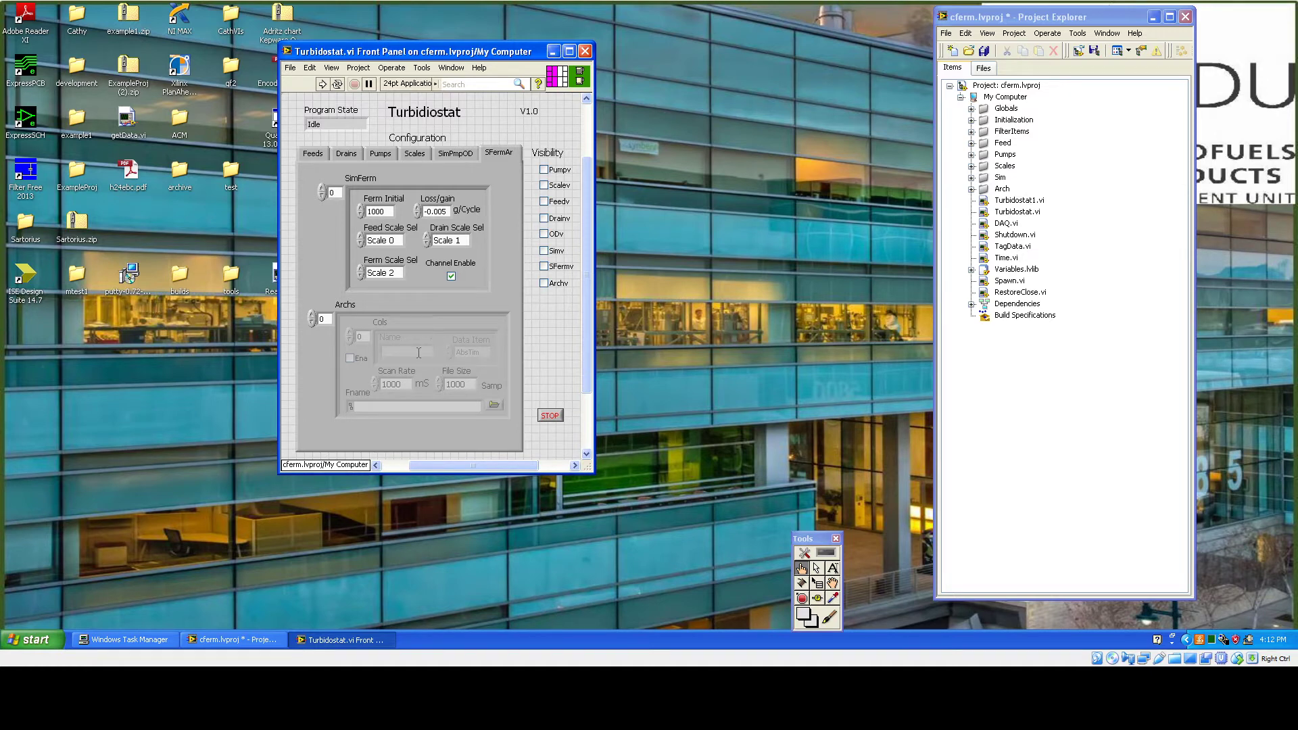
Set the scan rate of archive 0 to 5000 ms.
{"action": "left_click", "coordinate": [361, 336]}
{"action": "left_click", "coordinate": [405, 384]}
{"action": "key", "text": "BackSpace"}
{"action": "key", "text": "BackSpace"}
{"action": "key", "text": "BackSpace"}
{"action": "type", "text": "500"}
{"action": "left_click", "coordinate": [428, 401]}
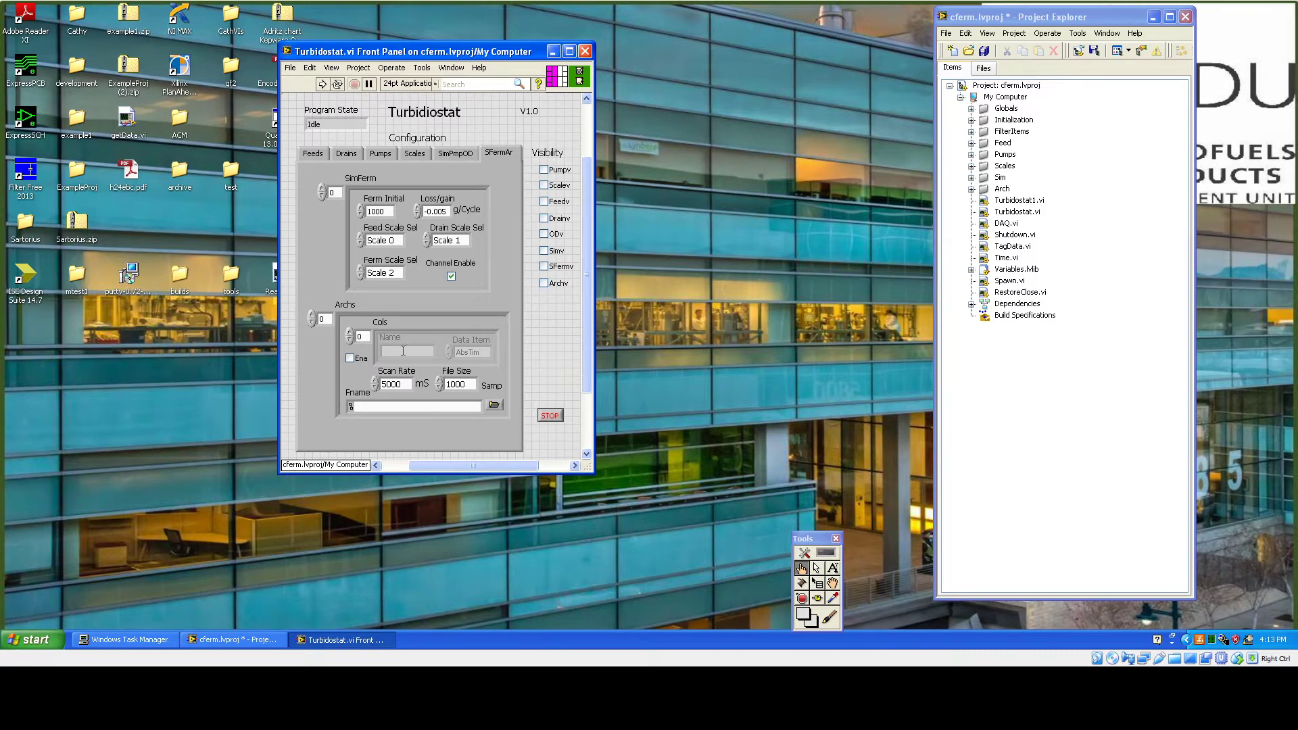
Name archive column 0 "Time" and assign it the AbsTim data item.
{"action": "left_click", "coordinate": [405, 352]}
{"action": "type", "text": "Time"}
{"action": "left_click", "coordinate": [473, 354]}
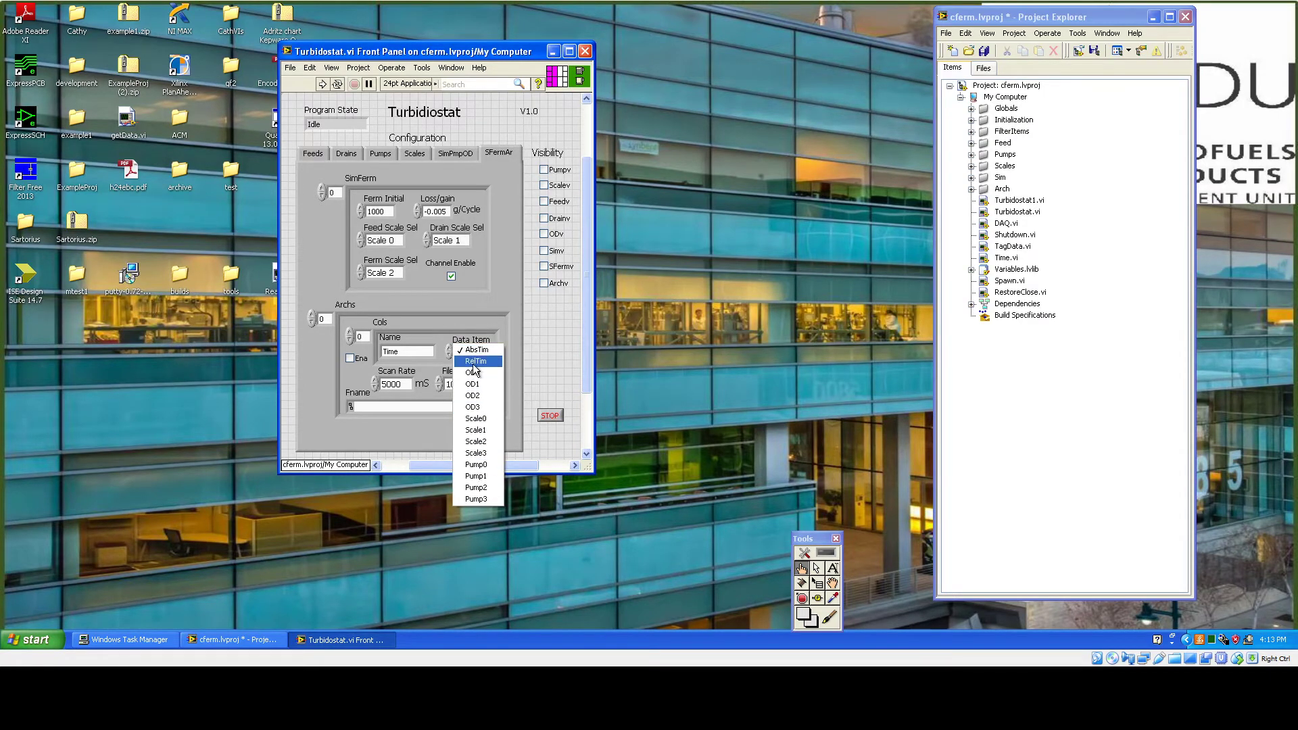
{"action": "left_click", "coordinate": [471, 352]}
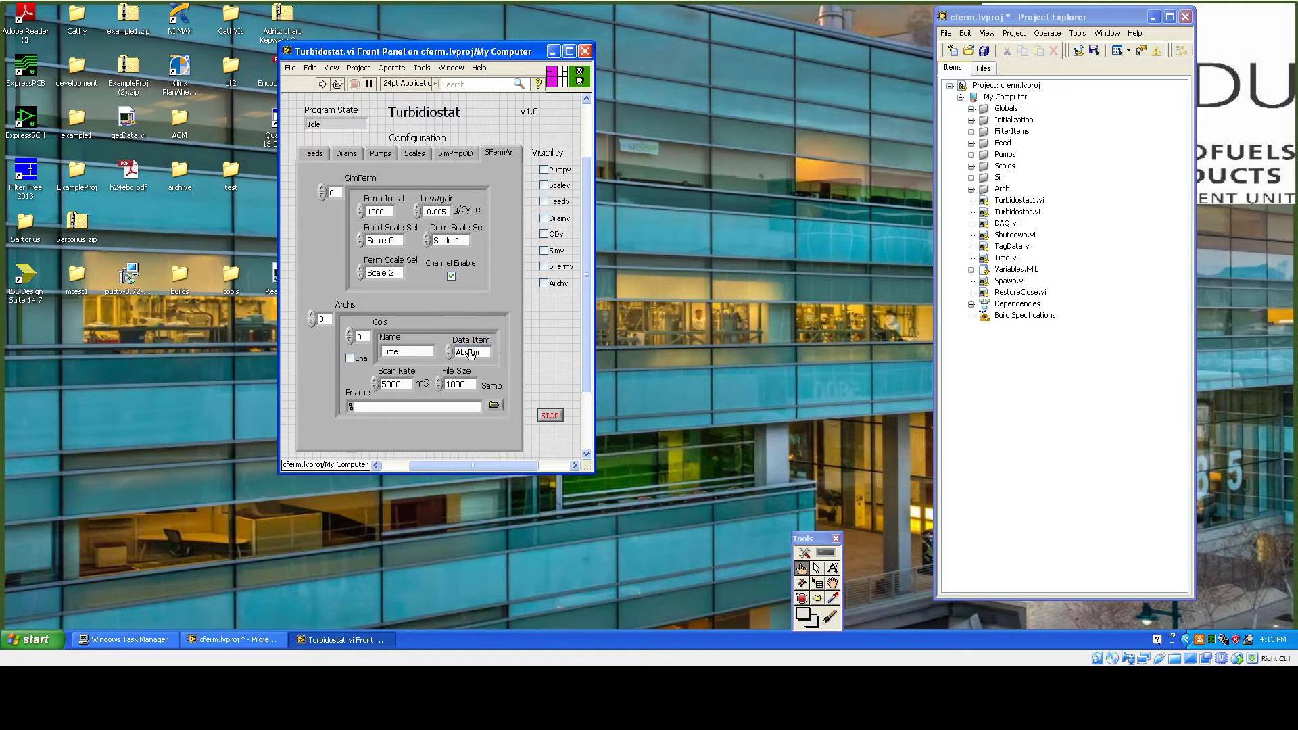
Define archive column 1 as "Feed Weight" with the Scale0 data item.
{"action": "left_click", "coordinate": [351, 332]}
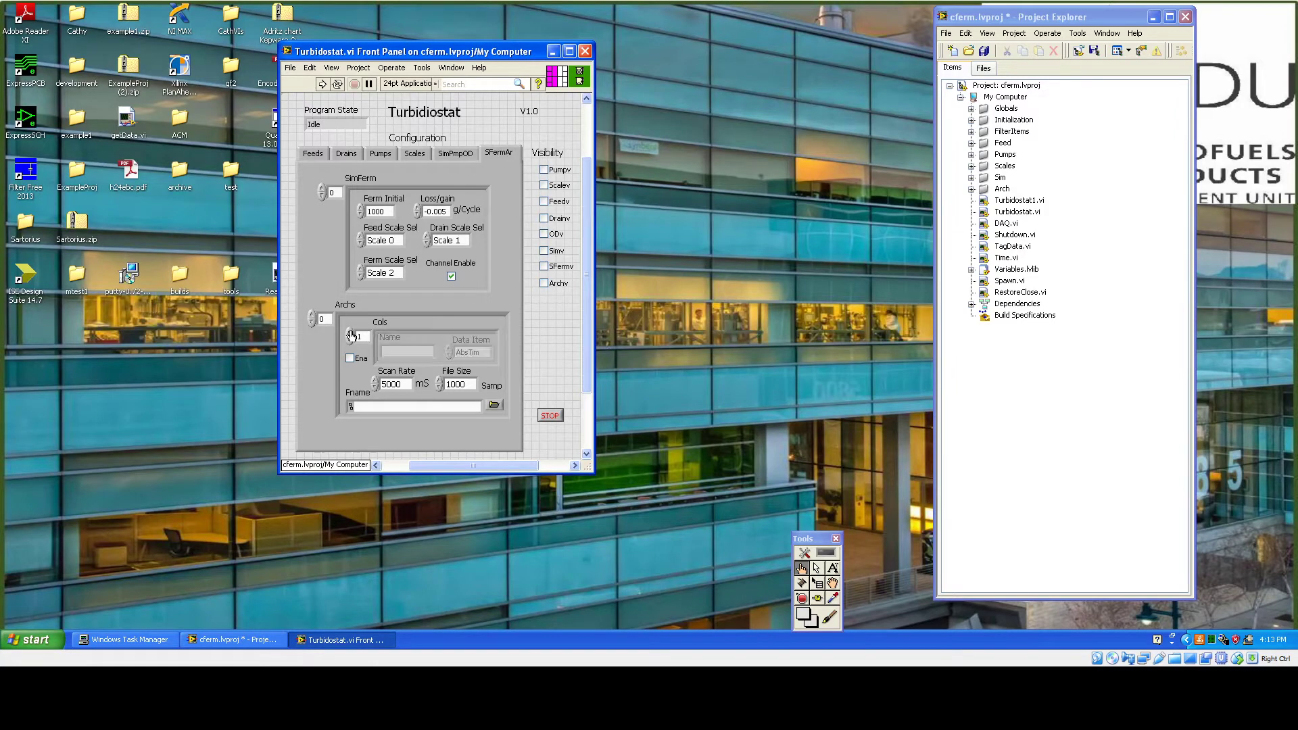
{"action": "left_click", "coordinate": [403, 352]}
{"action": "type", "text": "Feed Weight"}
{"action": "left_click", "coordinate": [473, 353]}
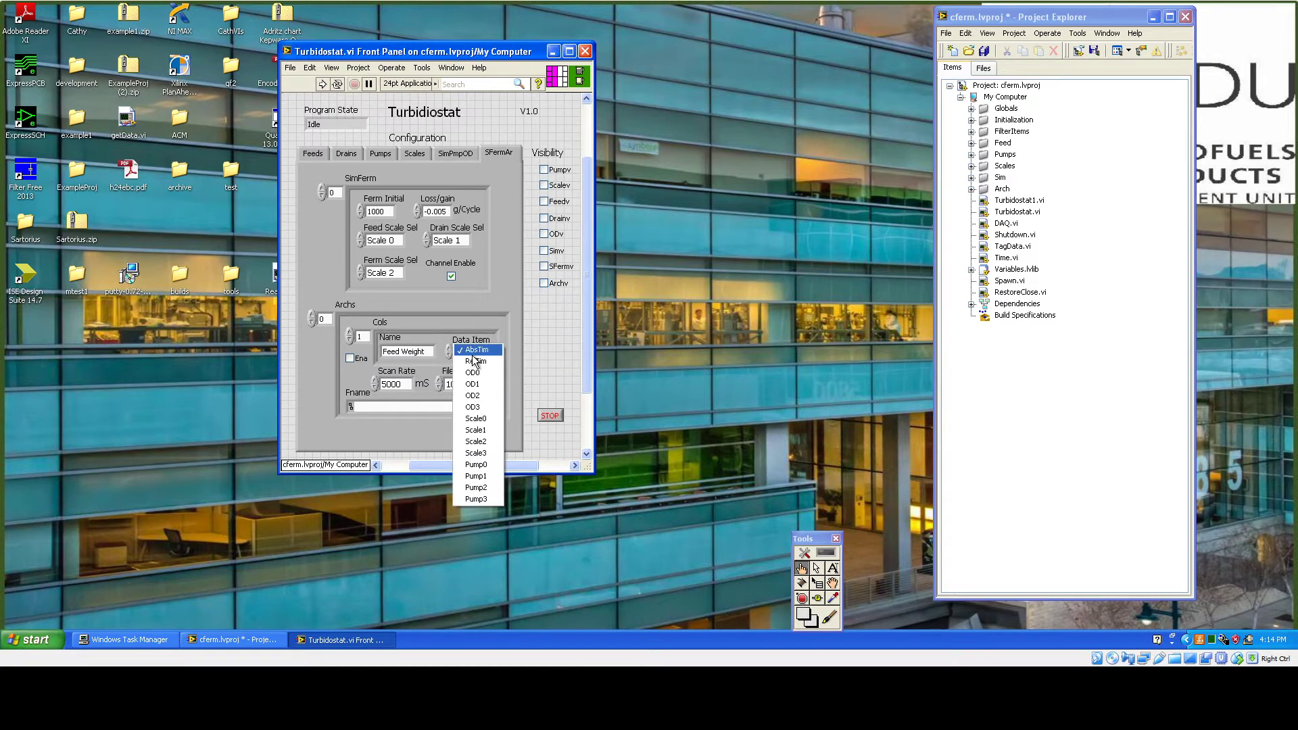
{"action": "left_click", "coordinate": [470, 423]}
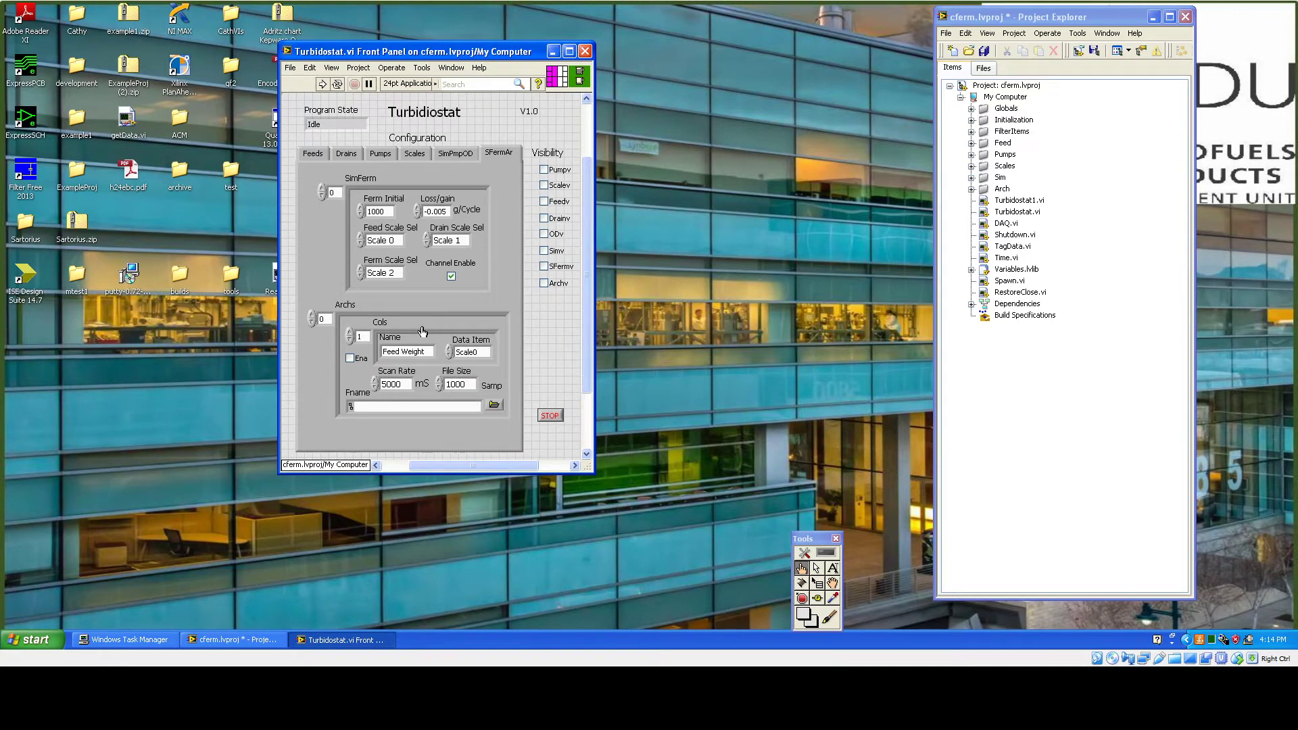
Define archive column 2 as "Feed Pump" with the Pump0 data item.
{"action": "left_click", "coordinate": [350, 333]}
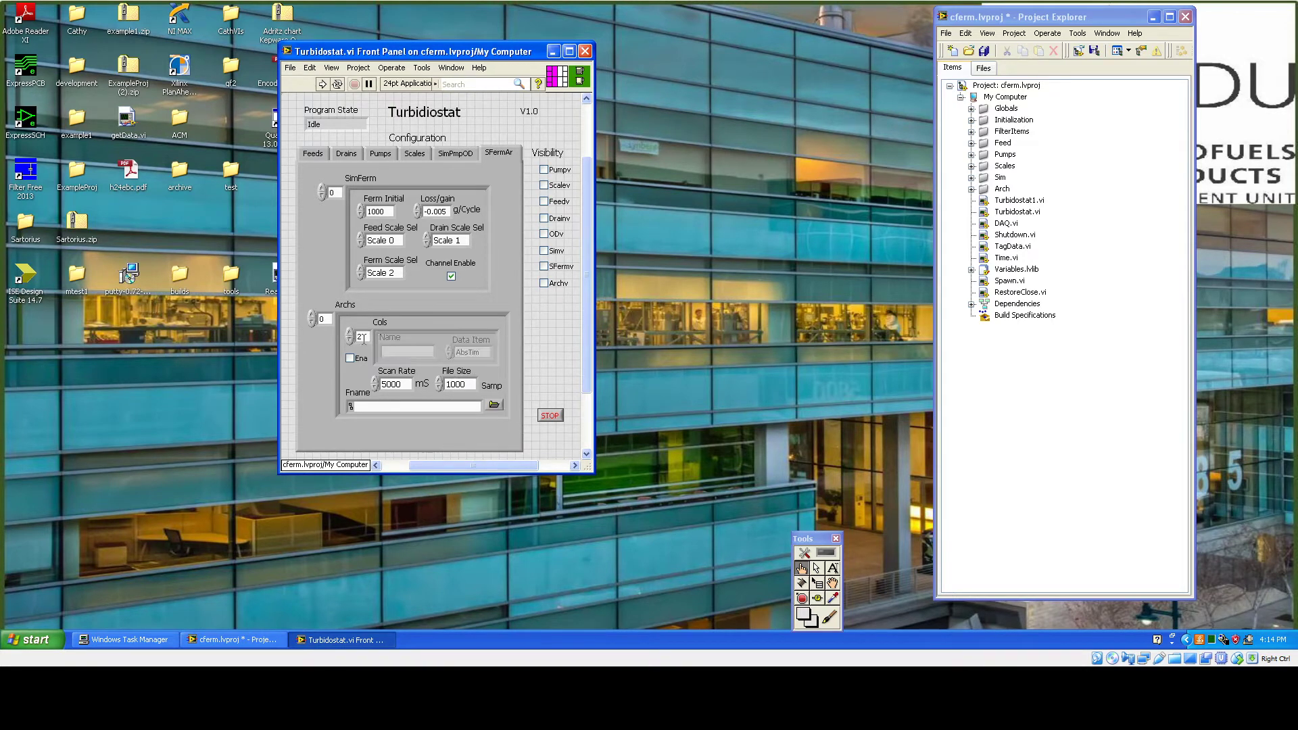
{"action": "left_click", "coordinate": [395, 352]}
{"action": "type", "text": "Feed Pump"}
{"action": "left_click", "coordinate": [468, 354]}
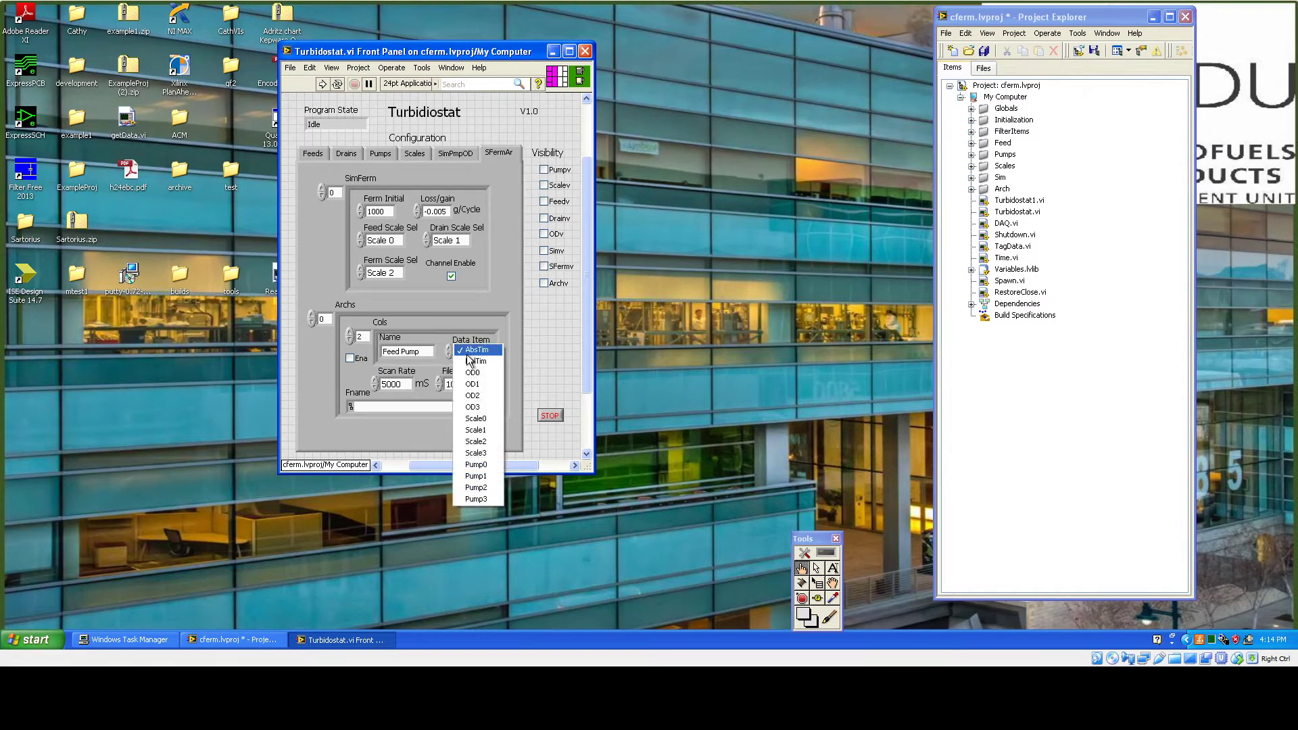
{"action": "left_click", "coordinate": [474, 466]}
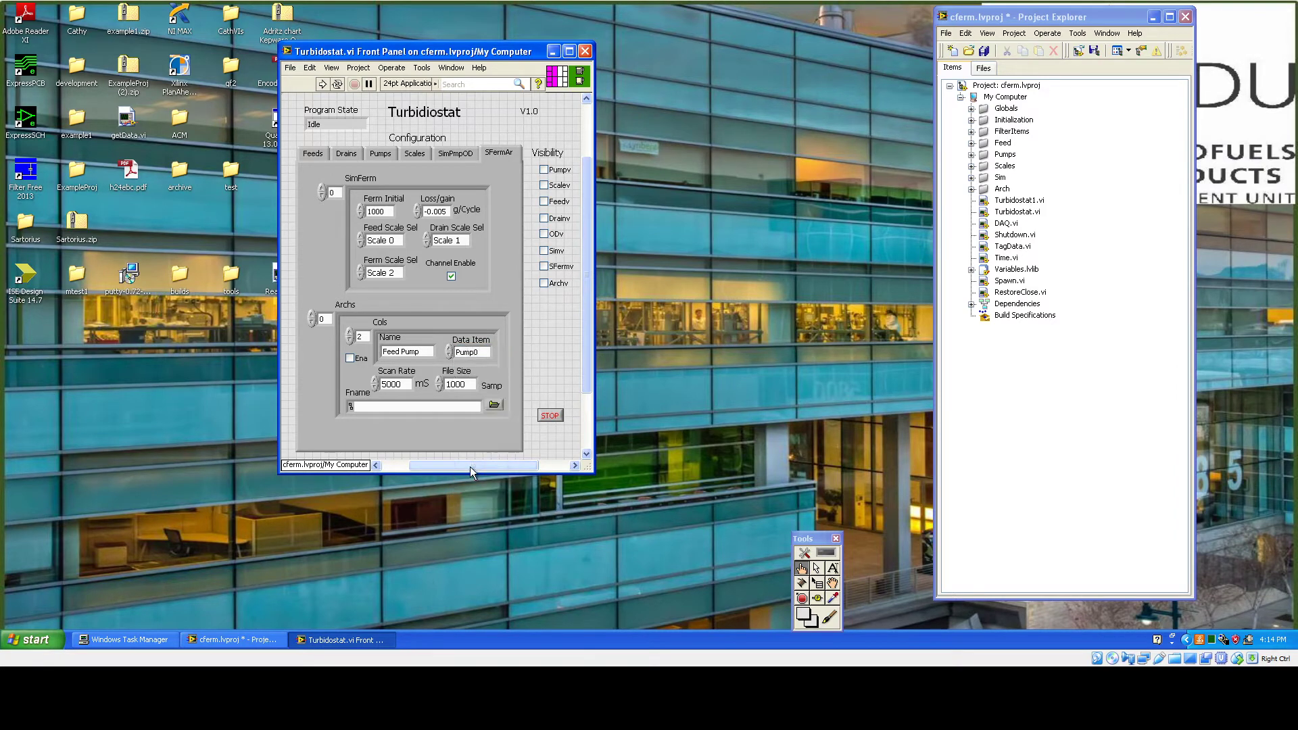
Define archive column 3 as "Ferm weight" with the Scale2 data item.
{"action": "left_click", "coordinate": [349, 332]}
{"action": "left_click", "coordinate": [389, 350]}
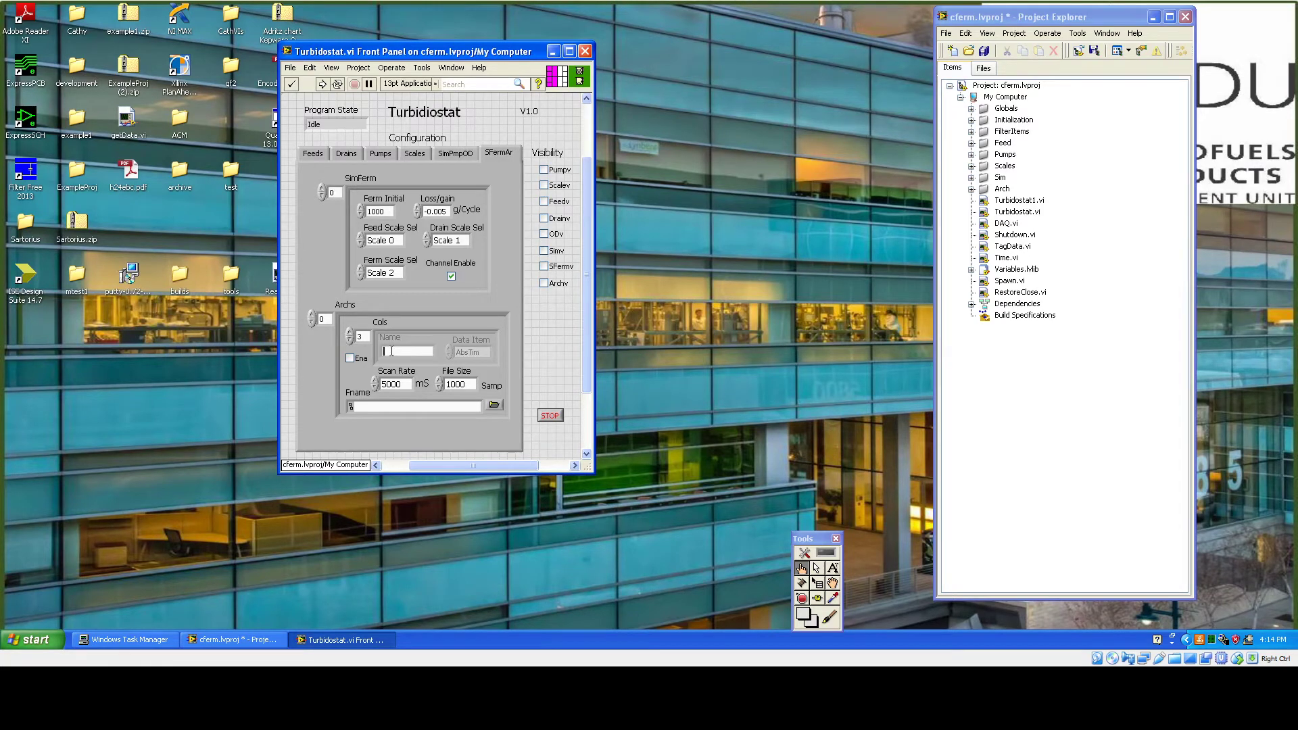
{"action": "type", "text": "Ferme"}
{"action": "type", "text": "nter wel"}
{"action": "type", "text": "ght"}
{"action": "key", "text": "BackSpace"}
{"action": "key", "text": "BackSpace"}
{"action": "key", "text": "BackSpace"}
{"action": "key", "text": "BackSpace"}
{"action": "key", "text": "BackSpace"}
{"action": "key", "text": "BackSpace"}
{"action": "key", "text": "BackSpace"}
{"action": "type", "text": "weight"}
{"action": "left_click", "coordinate": [472, 356]}
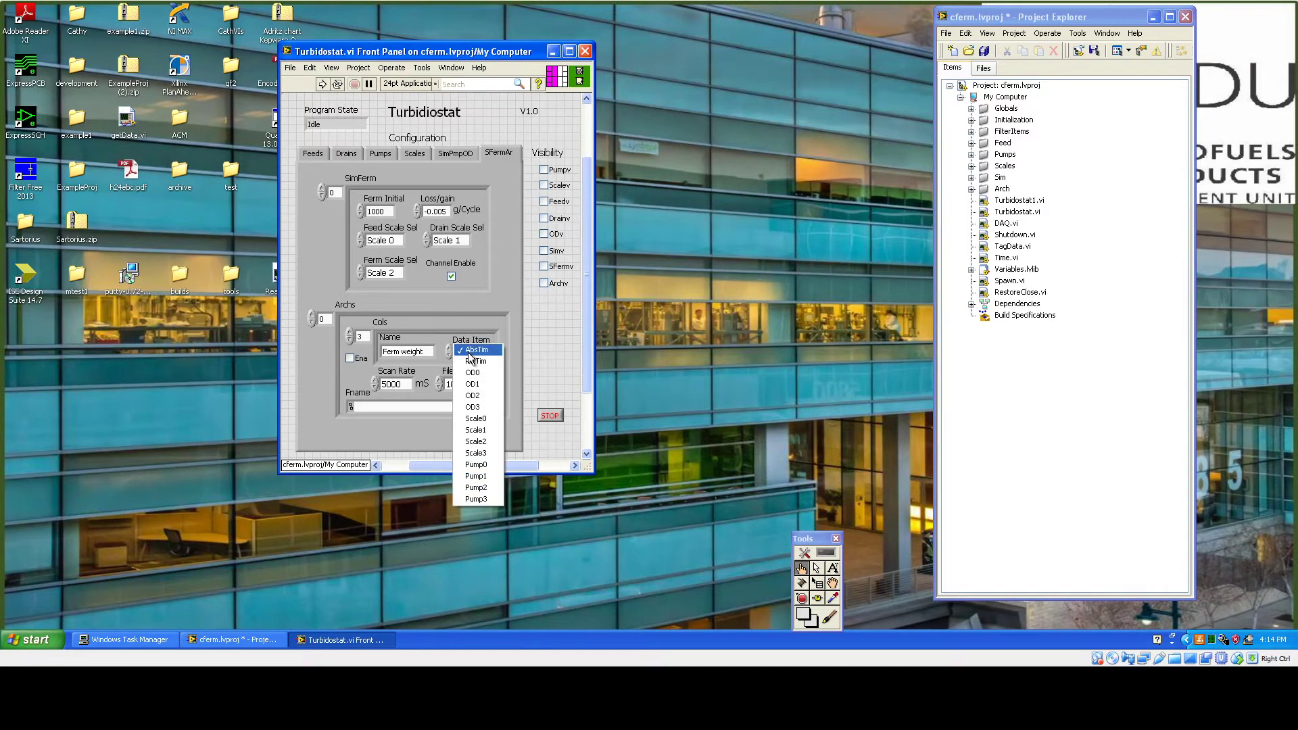
{"action": "left_click", "coordinate": [475, 442]}
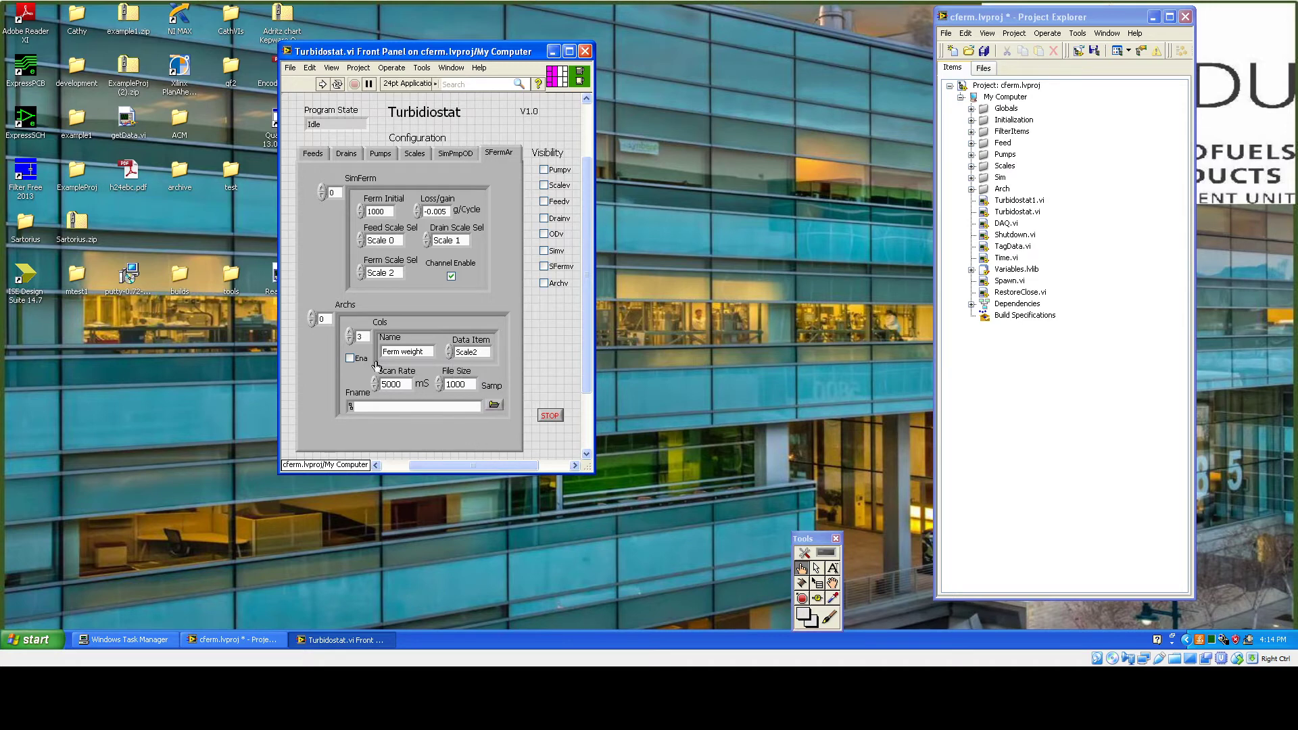
Define archive column 4 as "Drain Weight" with the Scale1 data item.
{"action": "left_click", "coordinate": [349, 334]}
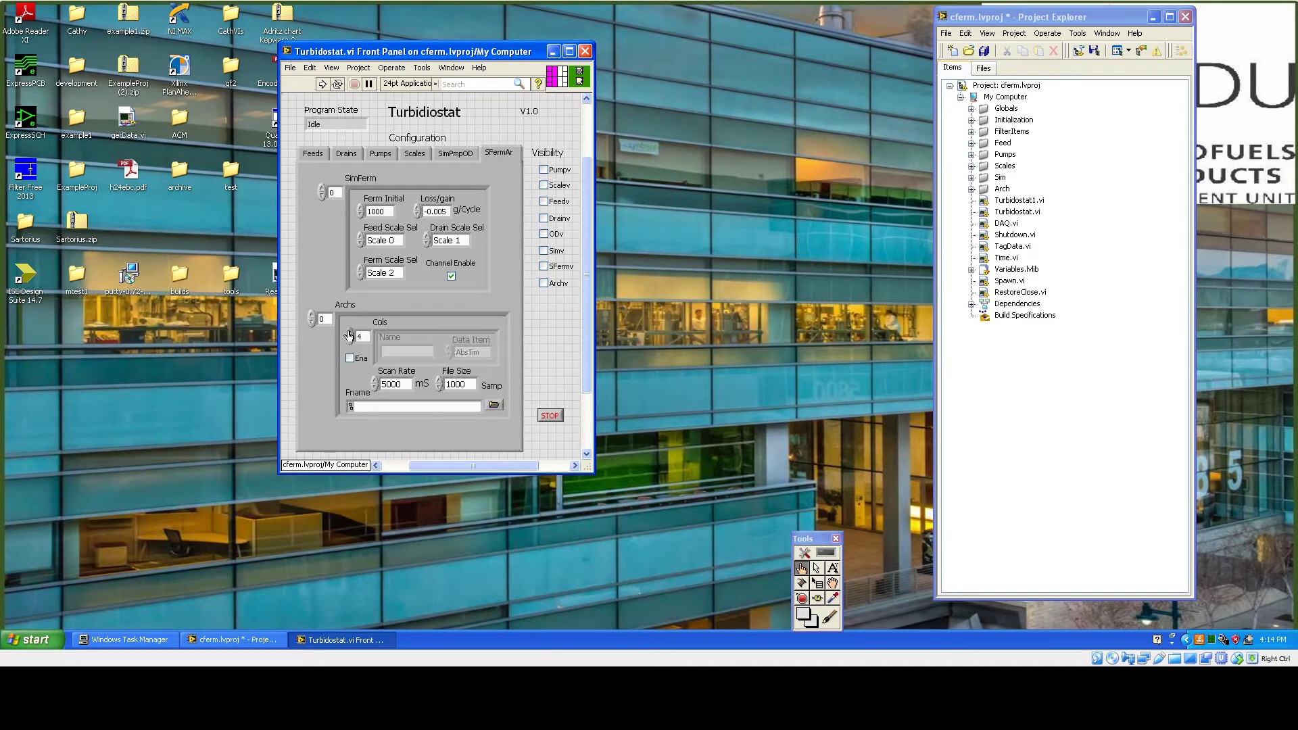
{"action": "left_click", "coordinate": [407, 352]}
{"action": "type", "text": "Drain Weight"}
{"action": "left_click", "coordinate": [472, 352]}
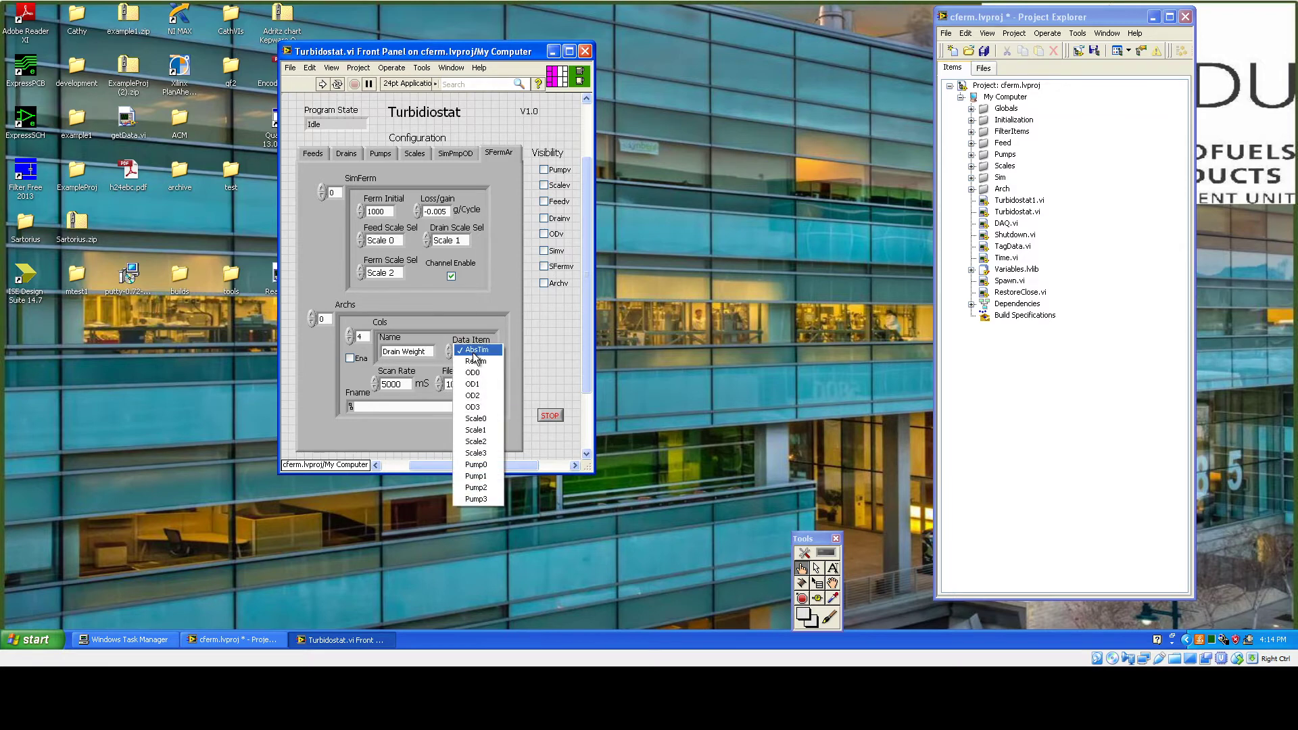
{"action": "left_click", "coordinate": [475, 431]}
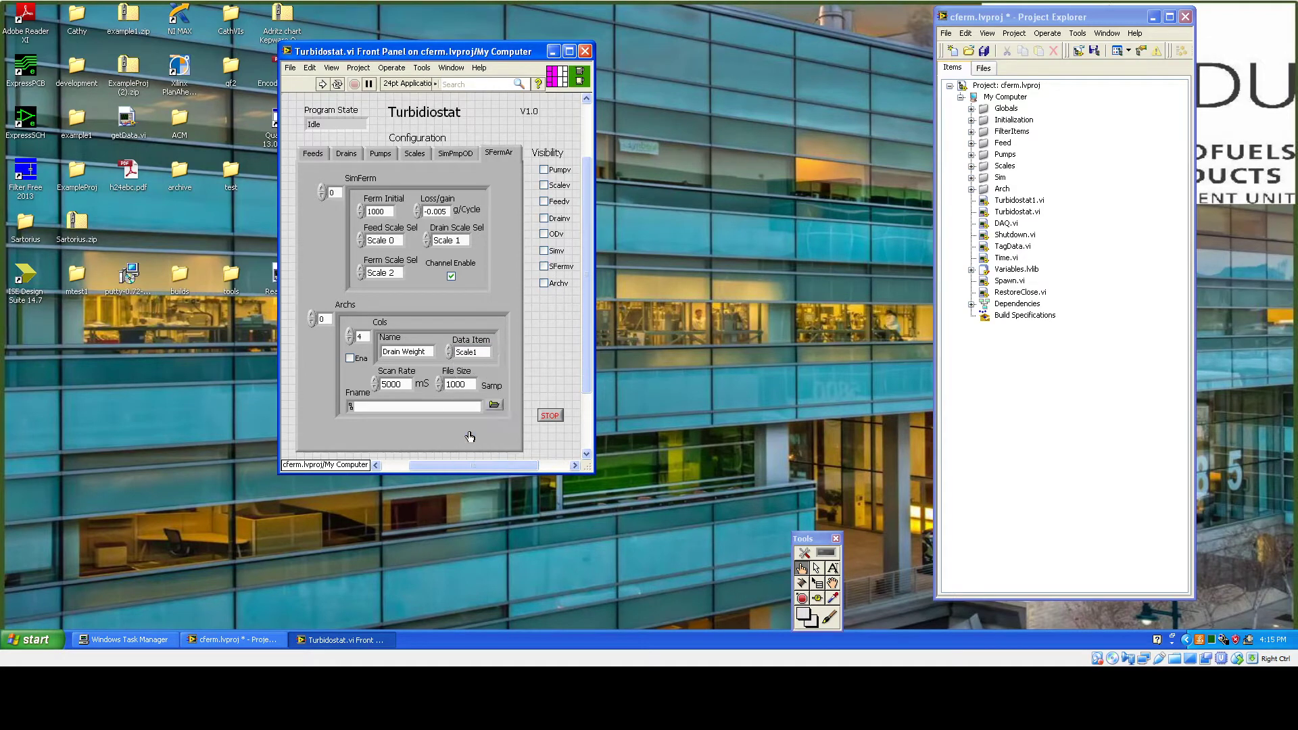
Define archive column 5 as "Drain Pump" with the Pump1 data item.
{"action": "left_click", "coordinate": [349, 333]}
{"action": "left_click", "coordinate": [399, 352]}
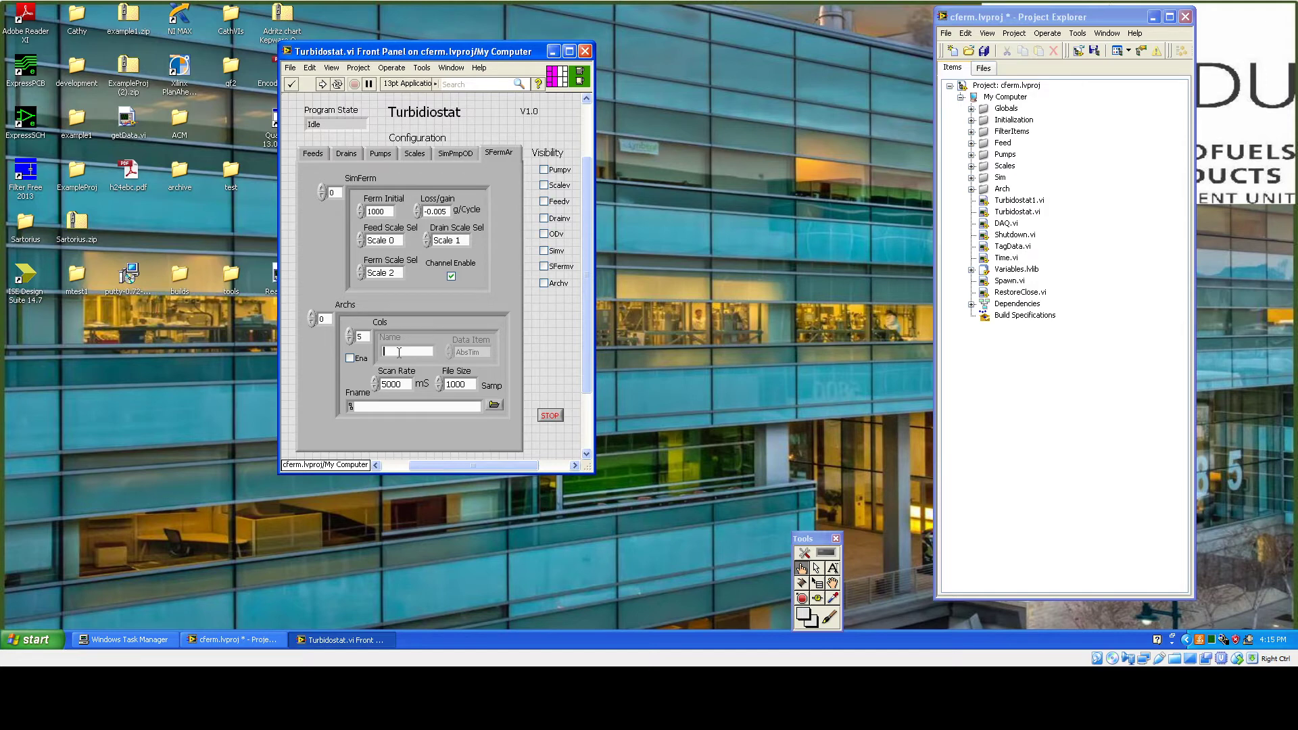
{"action": "type", "text": "Drain Pump"}
{"action": "left_click", "coordinate": [470, 353]}
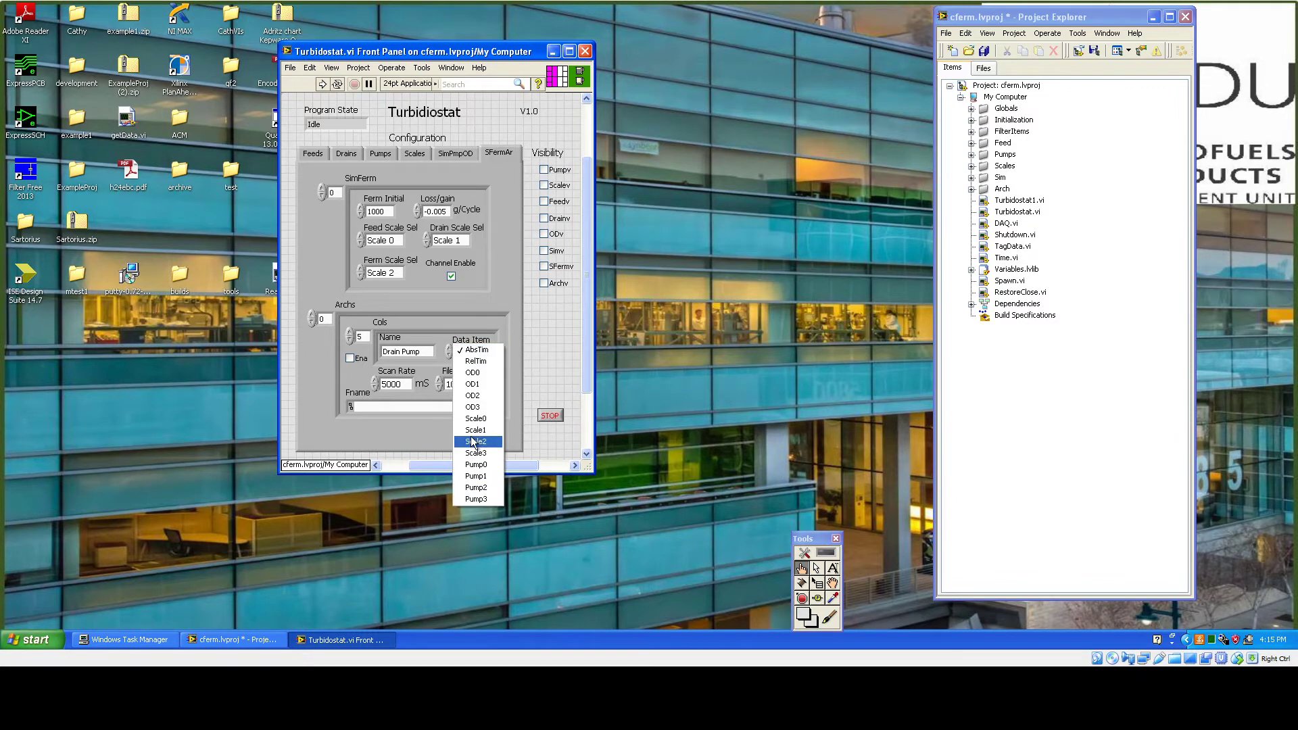
{"action": "left_click", "coordinate": [474, 477]}
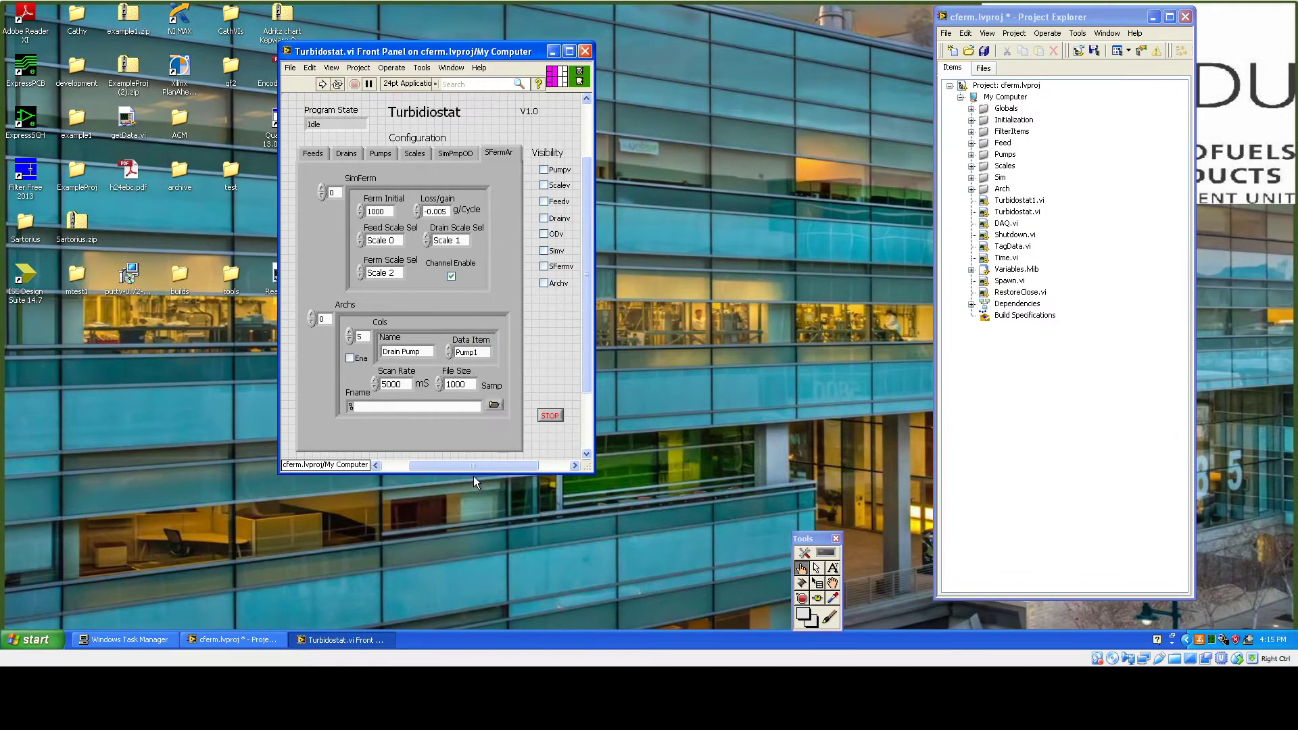
Check the names and data items of the archive columns already defined, and return to the empty column 6.
{"action": "left_click", "coordinate": [350, 333]}
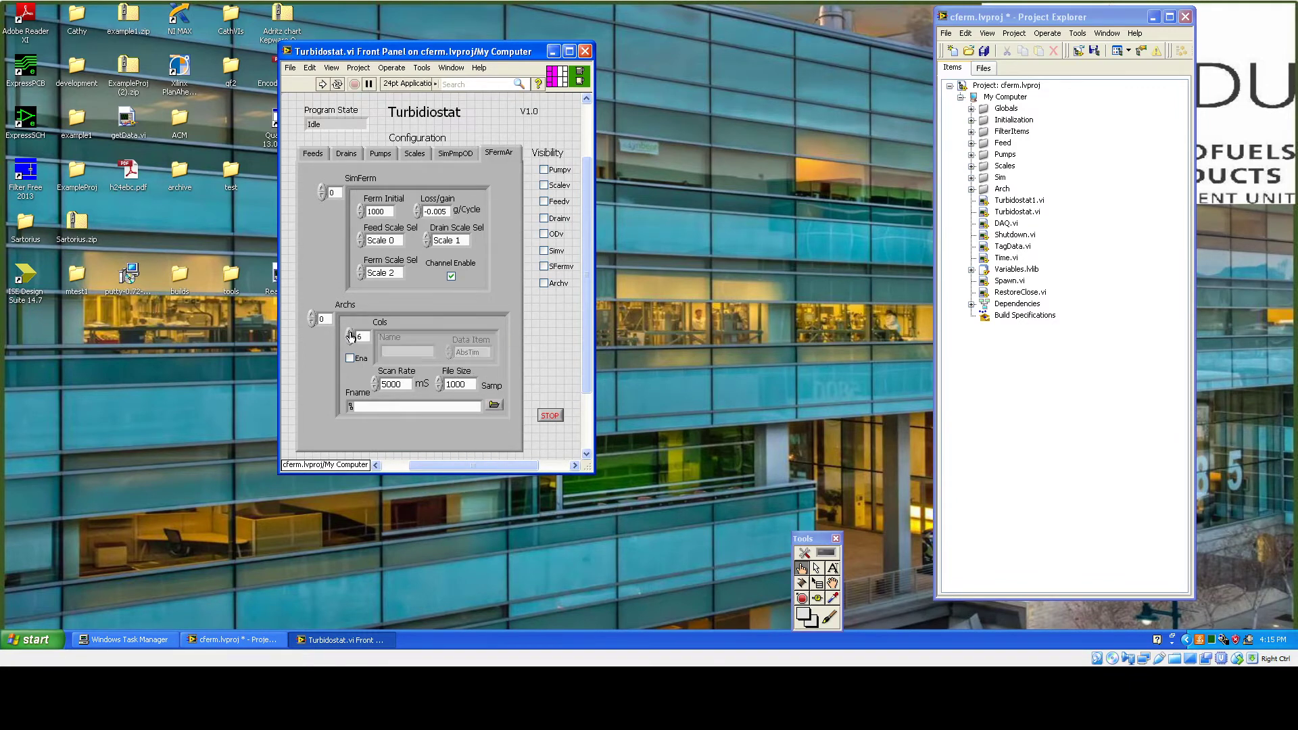
{"action": "left_click", "coordinate": [399, 350]}
{"action": "left_click", "coordinate": [350, 341]}
{"action": "left_click", "coordinate": [351, 340]}
{"action": "left_click", "coordinate": [351, 340]}
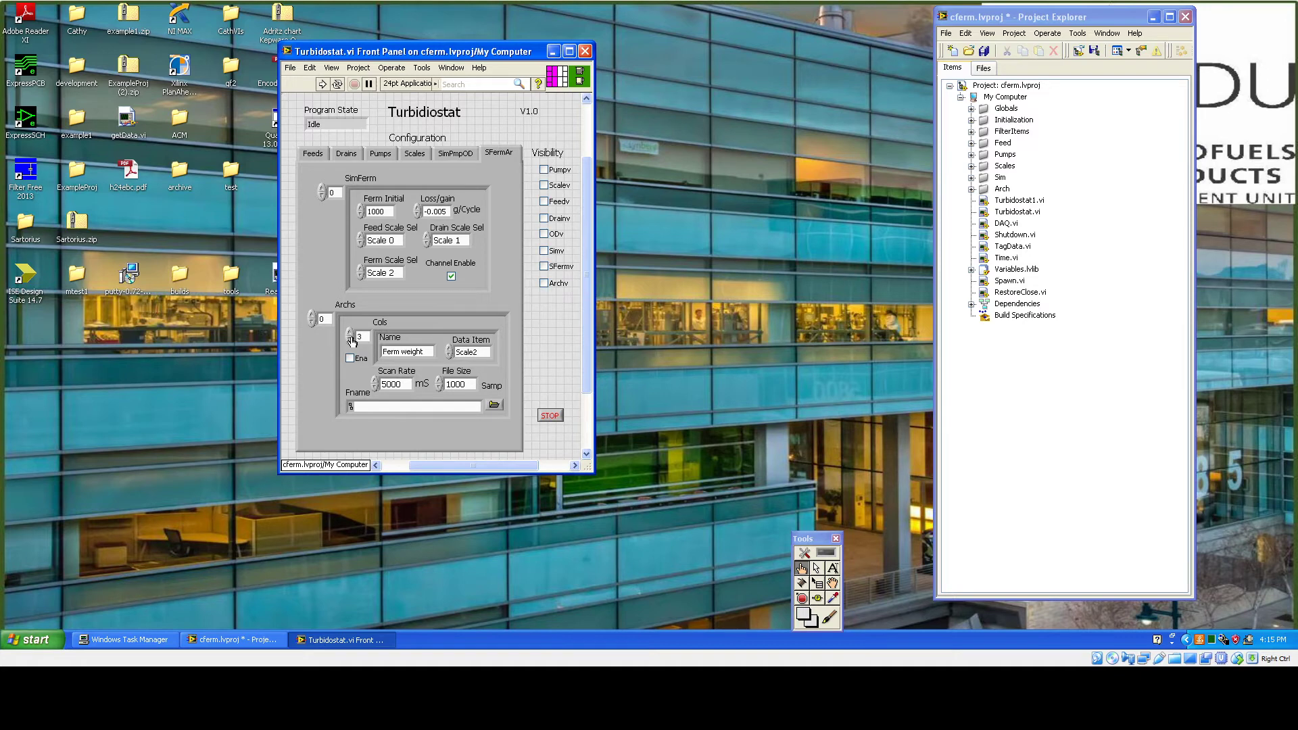
{"action": "left_click", "coordinate": [351, 340]}
{"action": "left_click", "coordinate": [350, 340]}
{"action": "left_click", "coordinate": [350, 340]}
{"action": "left_click", "coordinate": [349, 333]}
{"action": "left_click", "coordinate": [349, 333]}
{"action": "left_click", "coordinate": [349, 333]}
{"action": "left_click", "coordinate": [349, 332]}
{"action": "left_click", "coordinate": [349, 332]}
{"action": "left_click", "coordinate": [349, 332]}
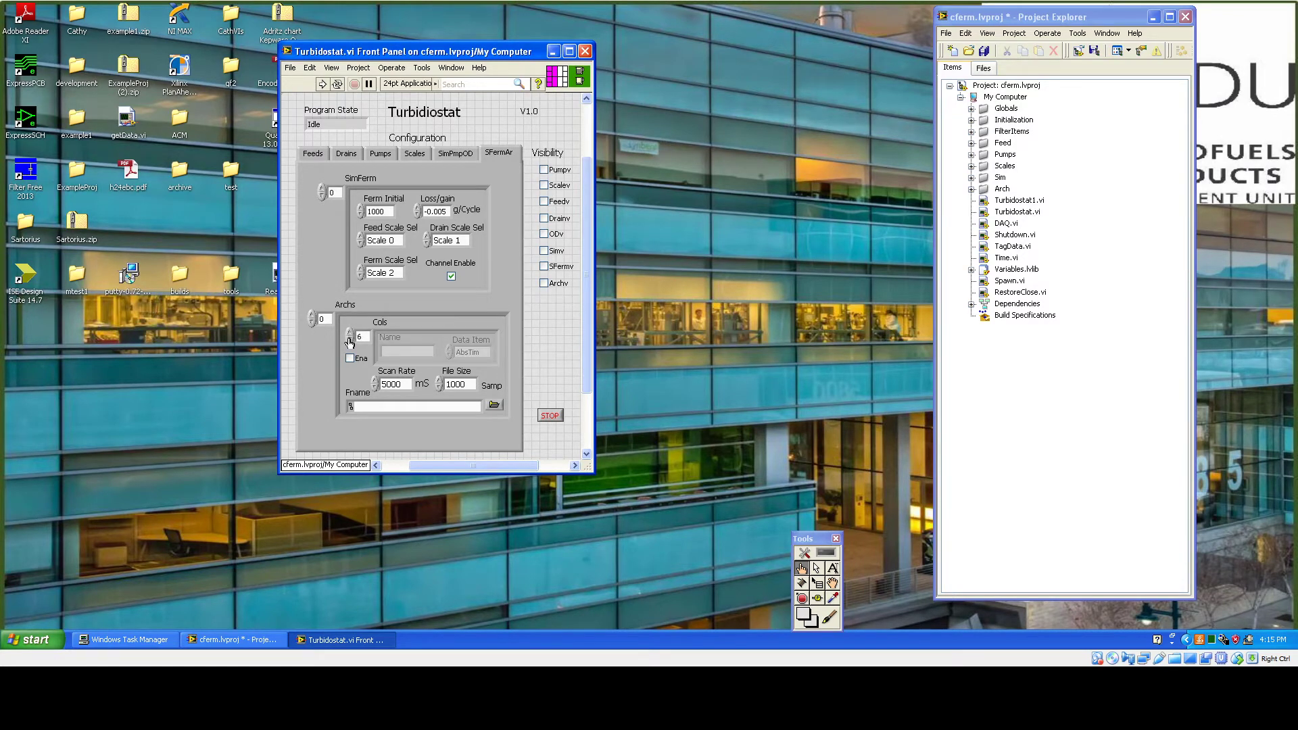
Name archive column 6 "OD" and assign it the OD0 data item.
{"action": "left_click", "coordinate": [399, 352]}
{"action": "type", "text": "OD"}
{"action": "left_click", "coordinate": [466, 352]}
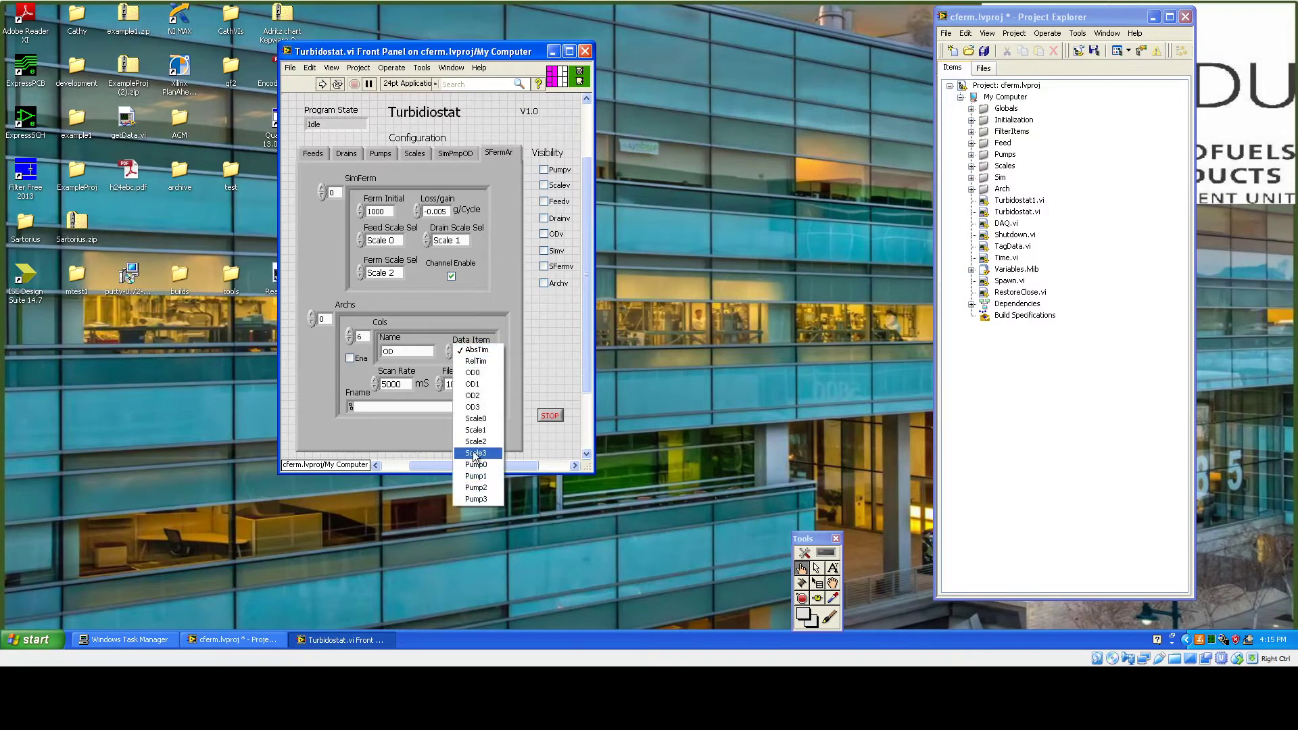
{"action": "left_click", "coordinate": [473, 374]}
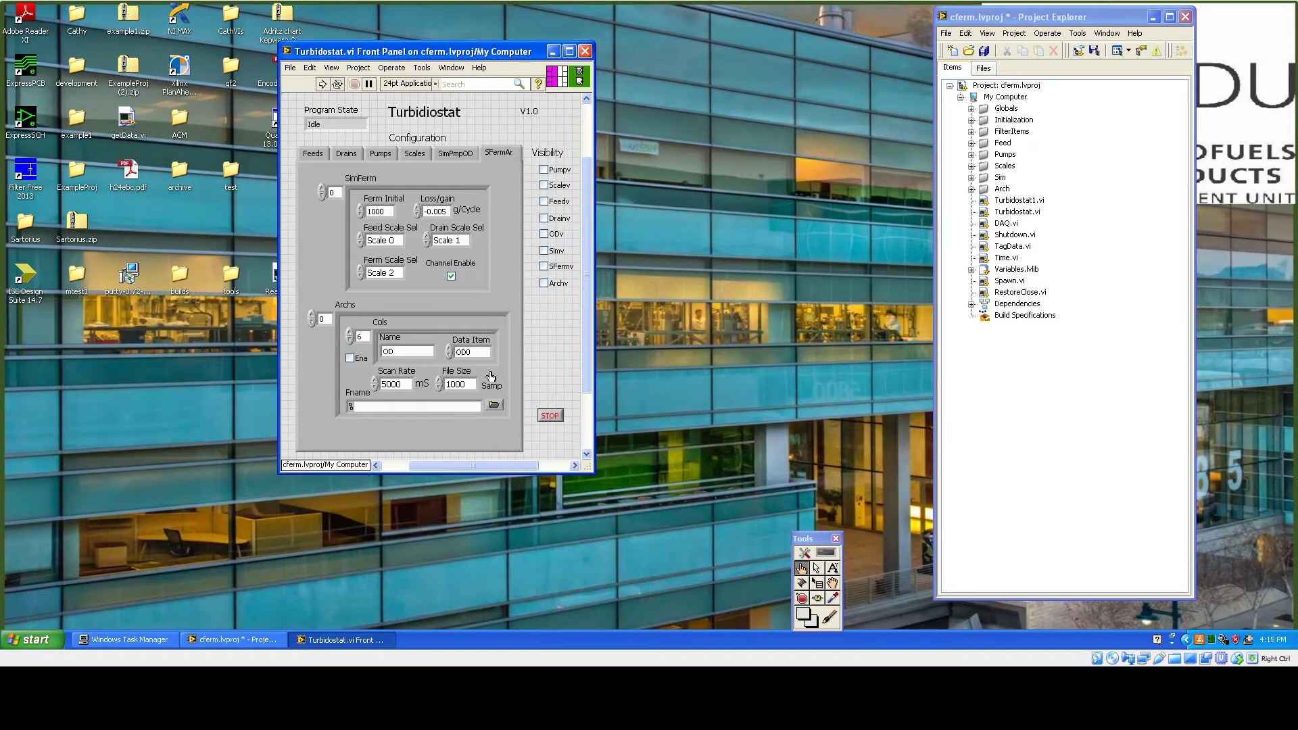
Review the archive column definitions once more from column 6 backwards, and return to column 6.
{"action": "left_click", "coordinate": [351, 342]}
{"action": "left_click", "coordinate": [350, 342]}
{"action": "left_click", "coordinate": [350, 341]}
{"action": "left_click", "coordinate": [350, 341]}
{"action": "left_click", "coordinate": [351, 341]}
{"action": "left_click", "coordinate": [350, 332]}
{"action": "left_click", "coordinate": [351, 333]}
{"action": "left_click", "coordinate": [351, 332]}
{"action": "left_click", "coordinate": [351, 333]}
{"action": "left_click", "coordinate": [350, 333]}
{"action": "left_click", "coordinate": [351, 332]}
Set the file size of archive 0 to 100 samples.
{"action": "left_click", "coordinate": [467, 384]}
{"action": "key", "text": "BackSpace"}
{"action": "left_click", "coordinate": [500, 378]}
Set the archive 0 file name to c:\temp\test1 and enable that archive.
{"action": "left_click", "coordinate": [430, 407]}
{"action": "type", "text": "c:\\temp\\test1"}
{"action": "left_click", "coordinate": [350, 360]}
{"action": "left_click", "coordinate": [351, 359]}
Look at the unconfigured archive 1 entry and return to archive 0.
{"action": "left_click", "coordinate": [311, 316]}
{"action": "left_click", "coordinate": [313, 324]}
{"action": "left_click", "coordinate": [311, 316]}
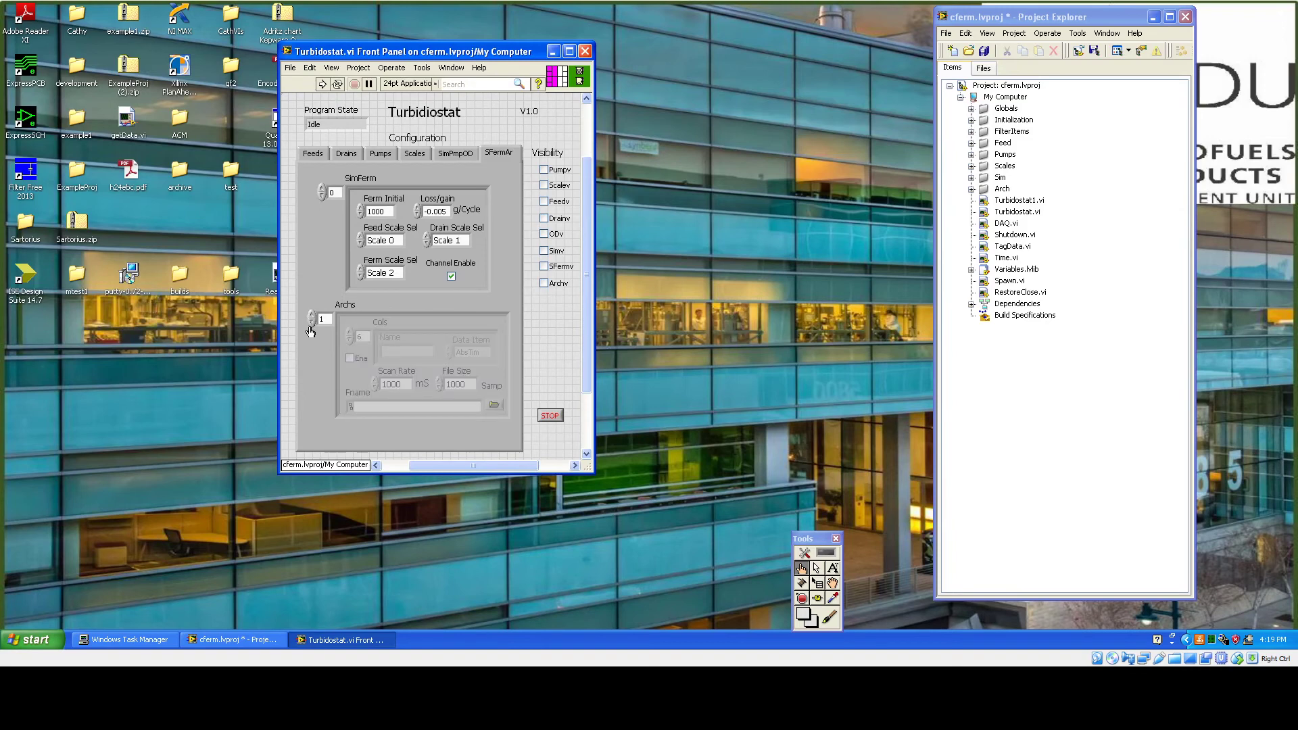
{"action": "left_click", "coordinate": [310, 325]}
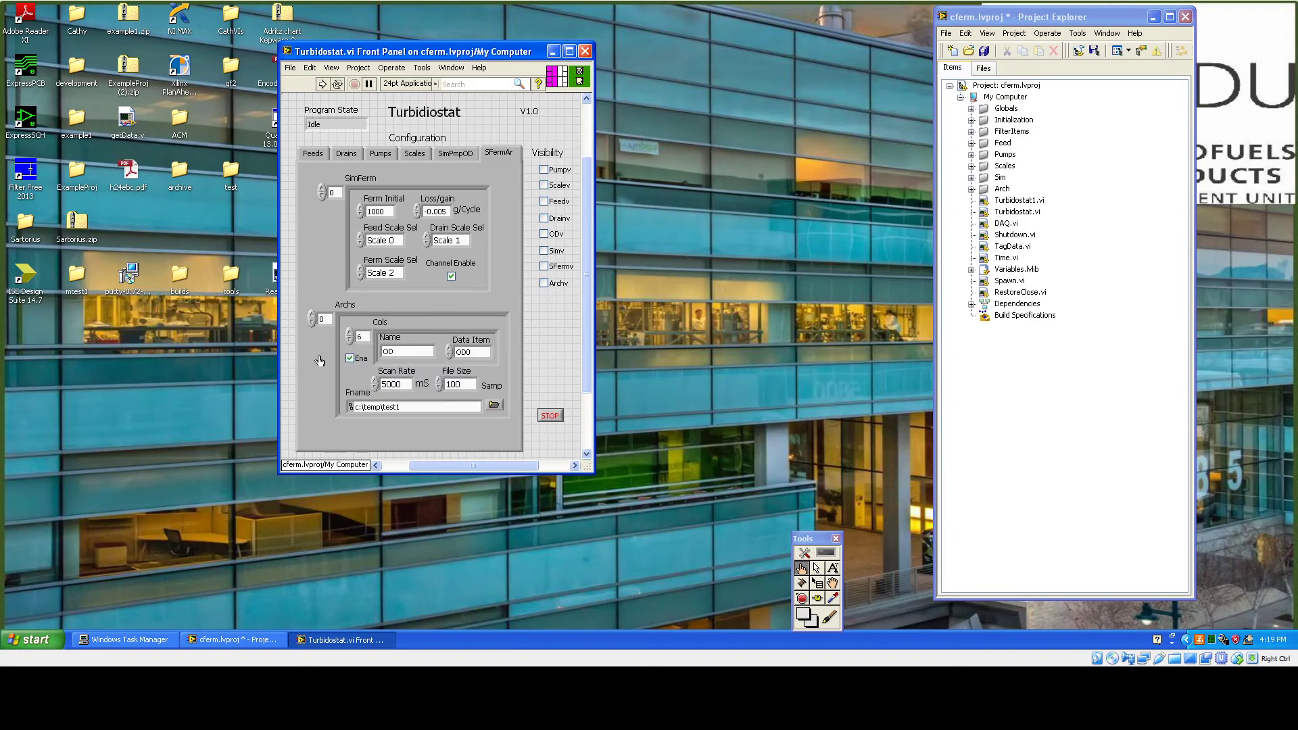